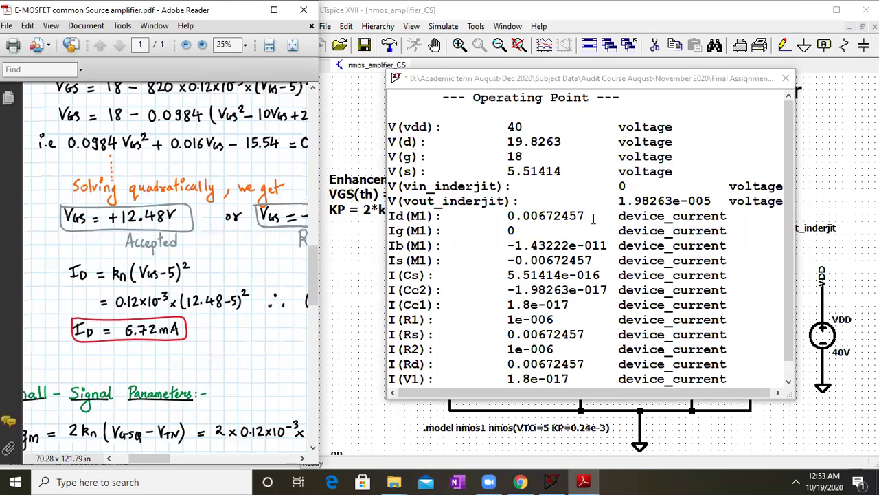
- Close the operating point results after checking the drain current Id(M1), and turn the .op directive into a comment
drag(507, 216, 588, 219)
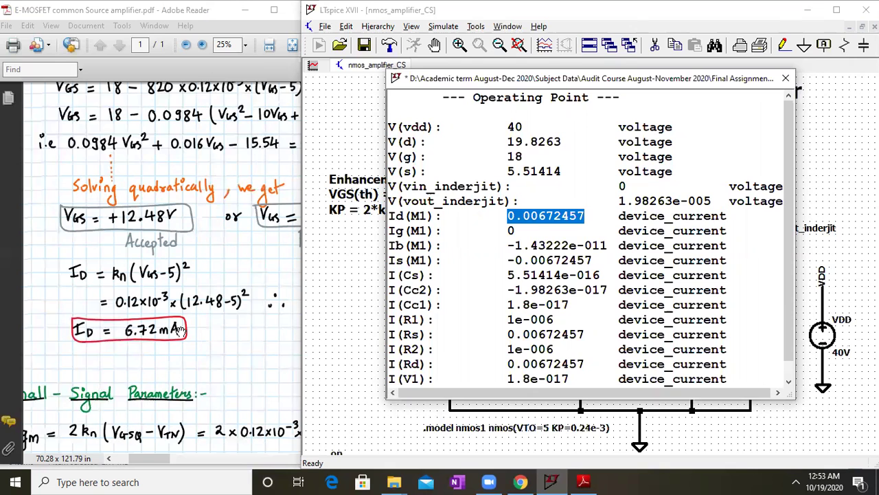
click(786, 79)
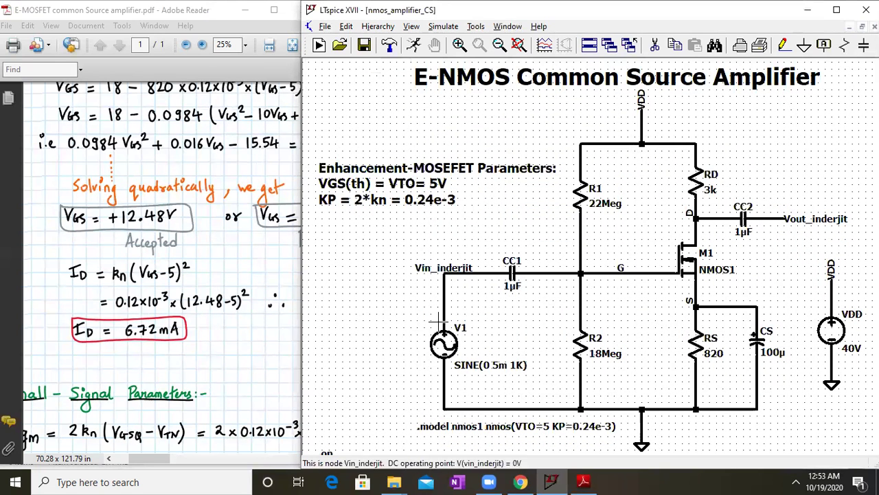
right_click(324, 451)
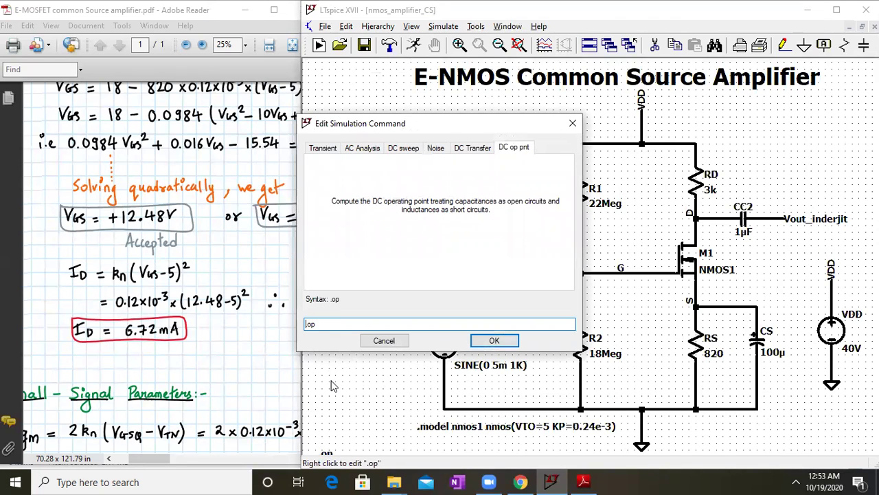
key(Home)
text(;)
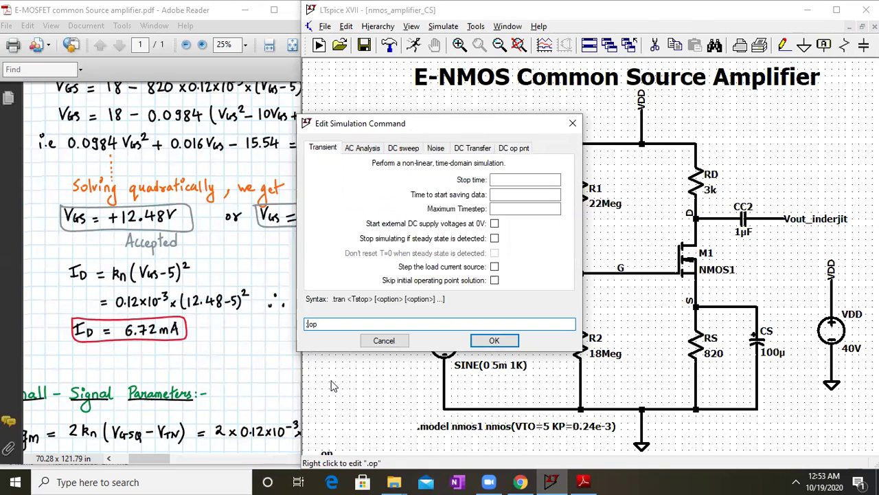
key(Return)
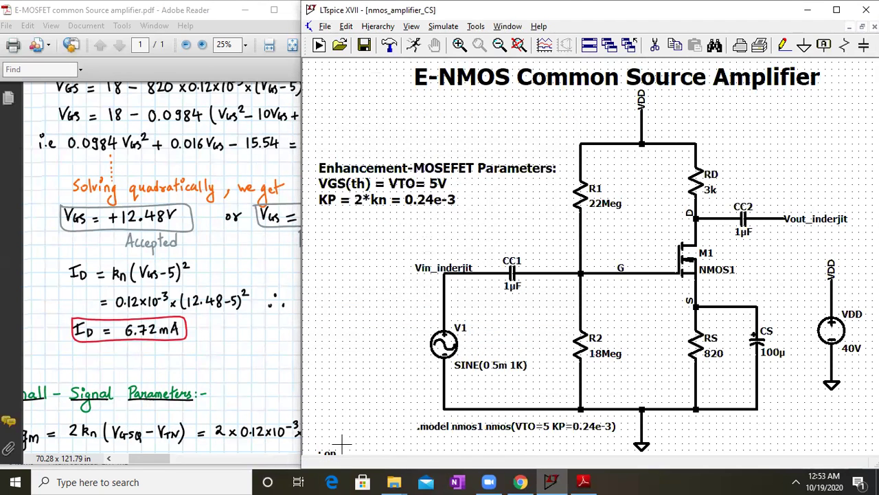
- Run a transient simulation of the amplifier with a stop time of 3ms
click(443, 26)
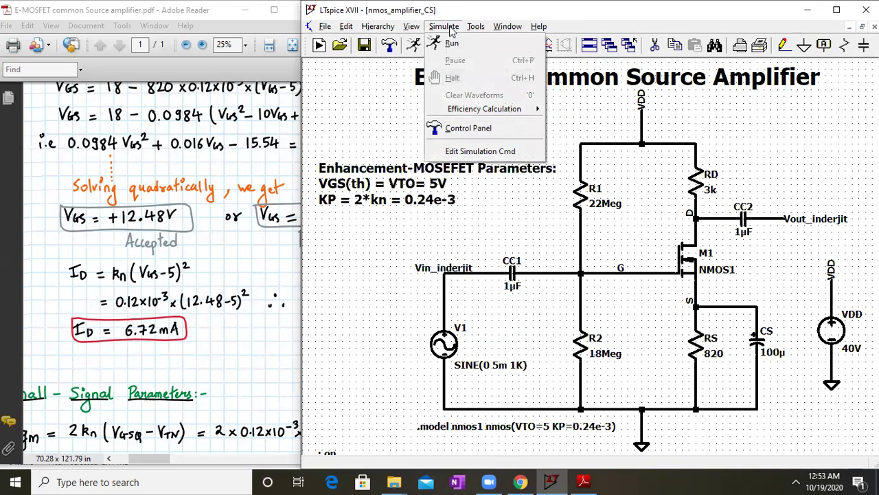
click(453, 44)
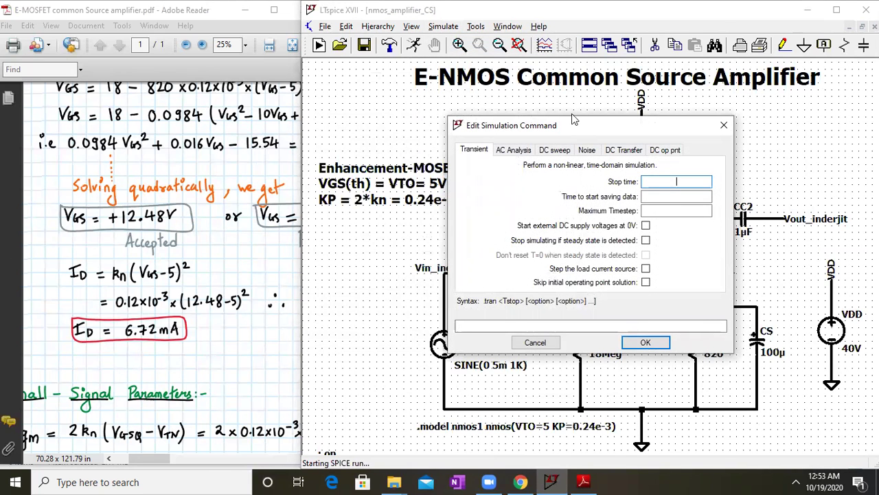
drag(573, 115, 653, 109)
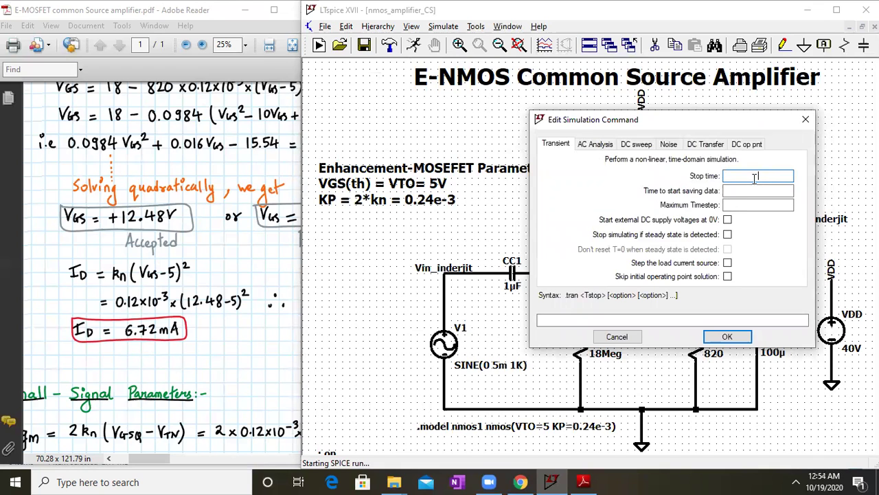
text(3ms)
key(Return)
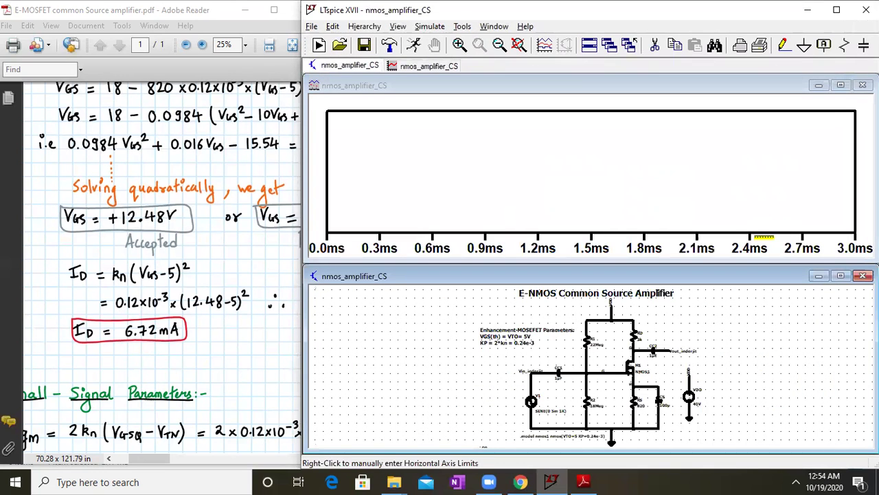
- Plot the amplifier's input and output node voltages in the same pane and maximize the waveform window
right_click(428, 159)
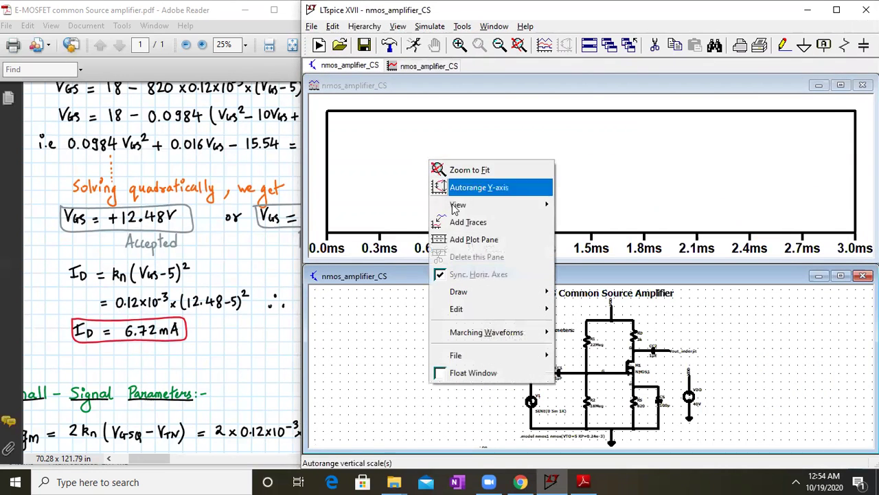
click(459, 221)
click(476, 213)
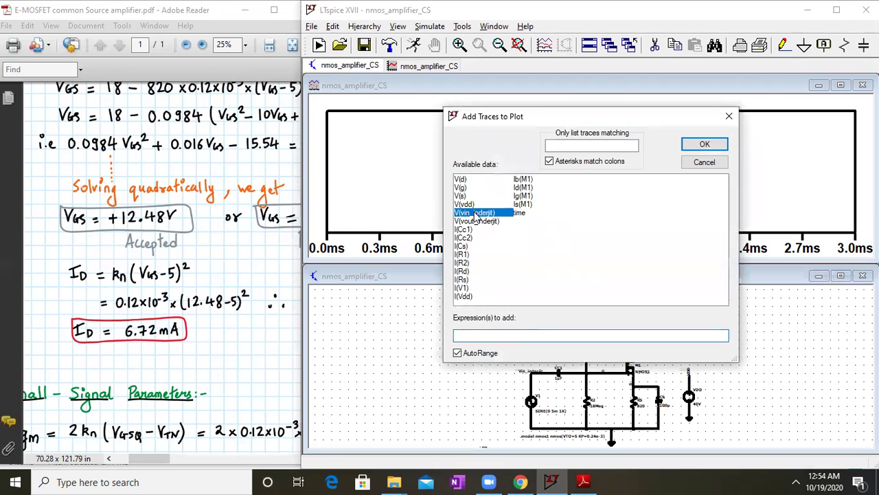
click(705, 143)
right_click(503, 163)
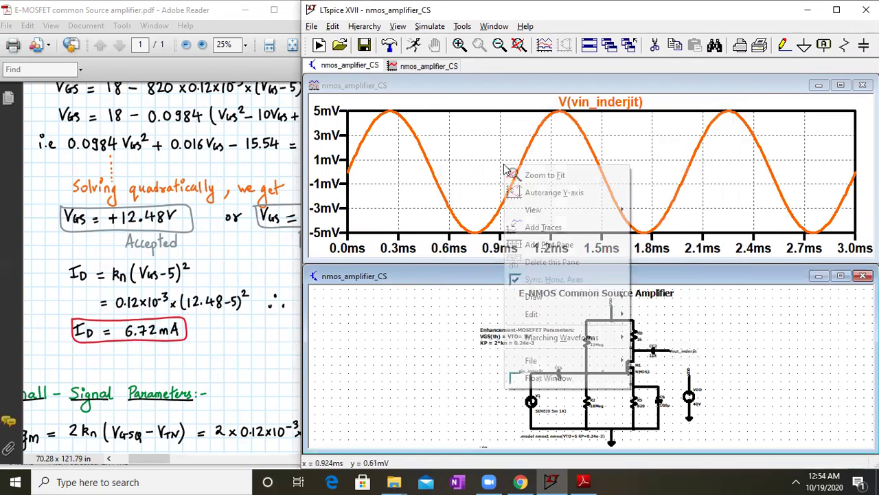
click(538, 228)
click(476, 221)
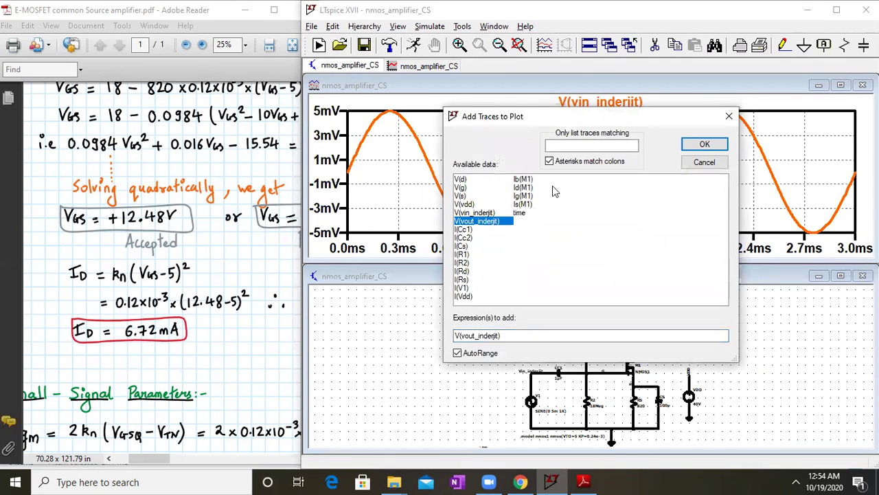
click(713, 143)
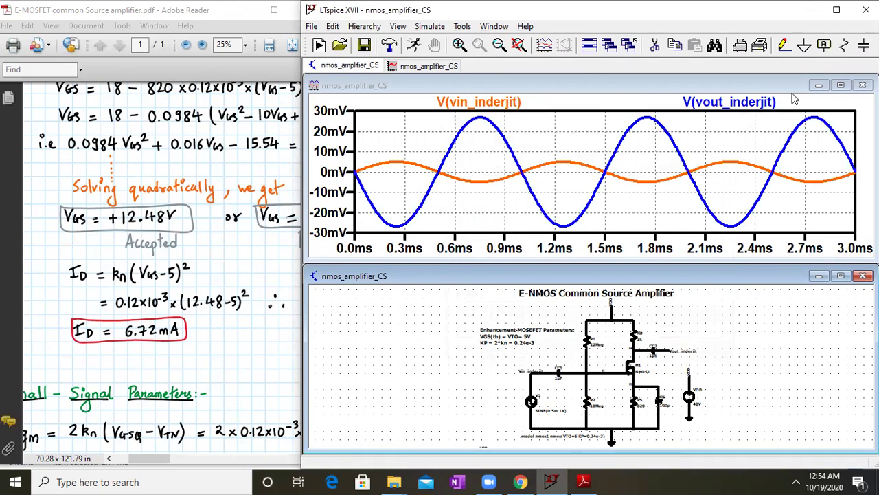
click(840, 85)
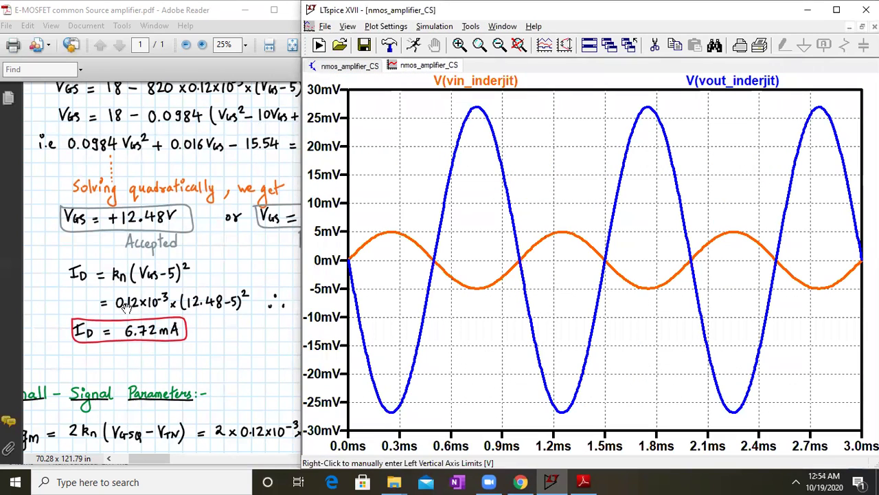
- Bring the observation table in the PDF notes into view, then return to the waveform plot in LTspice
scroll(128, 309, down, 10)
click(122, 238)
drag(120, 236, 121, 225)
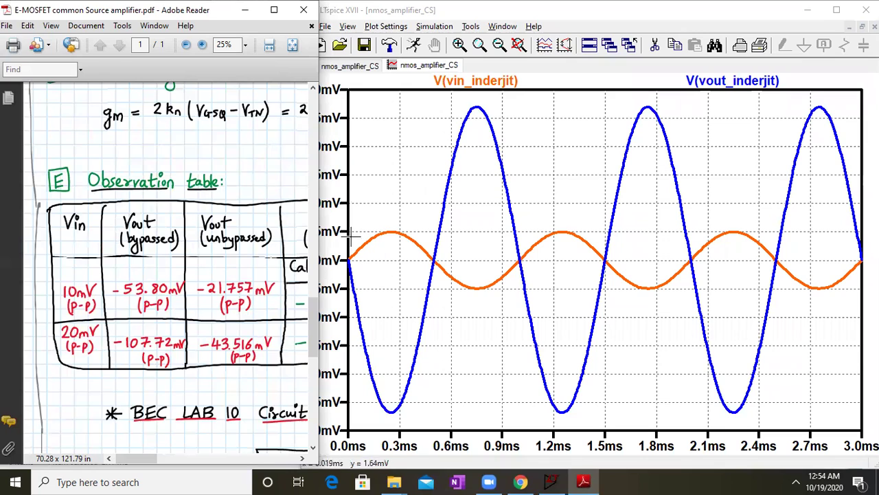
click(367, 195)
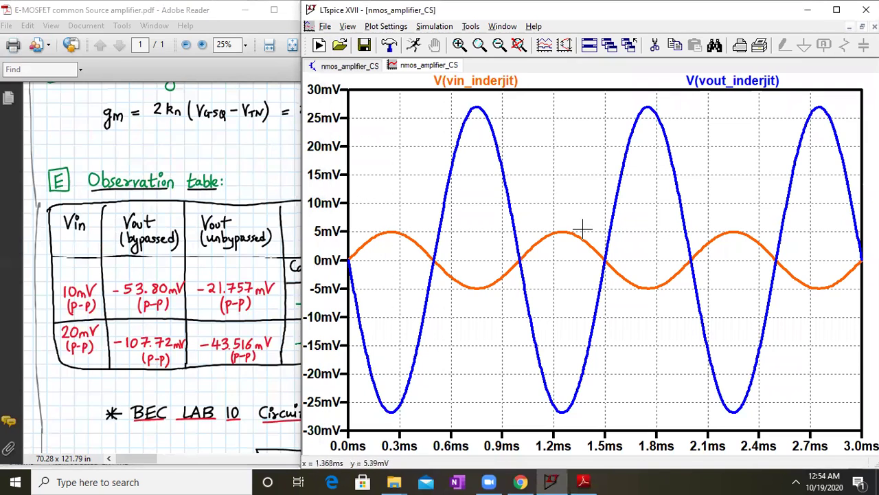
- Measure the output trace's peak-to-peak voltage with cursors at its peak near 1.75 ms and its trough near 1.25 ms
click(753, 81)
mouse_move(606, 260)
mouse_down()
mouse_move(626, 172)
mouse_move(647, 130)
mouse_up()
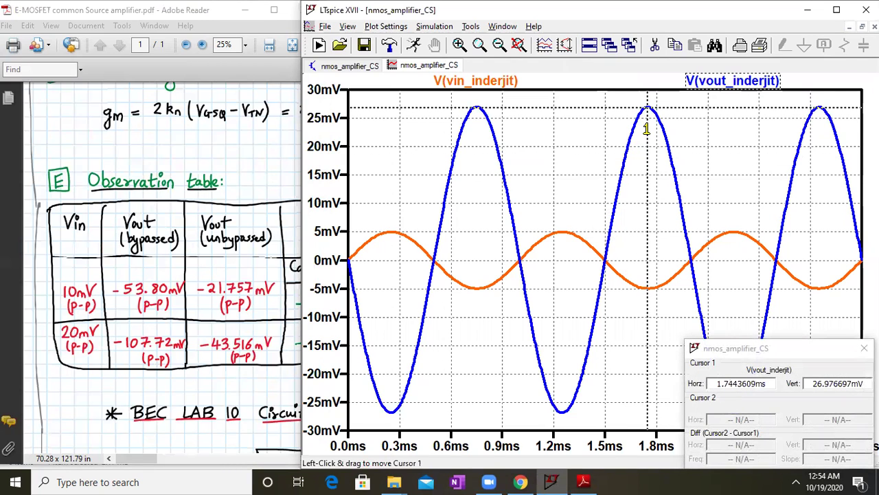
click(728, 81)
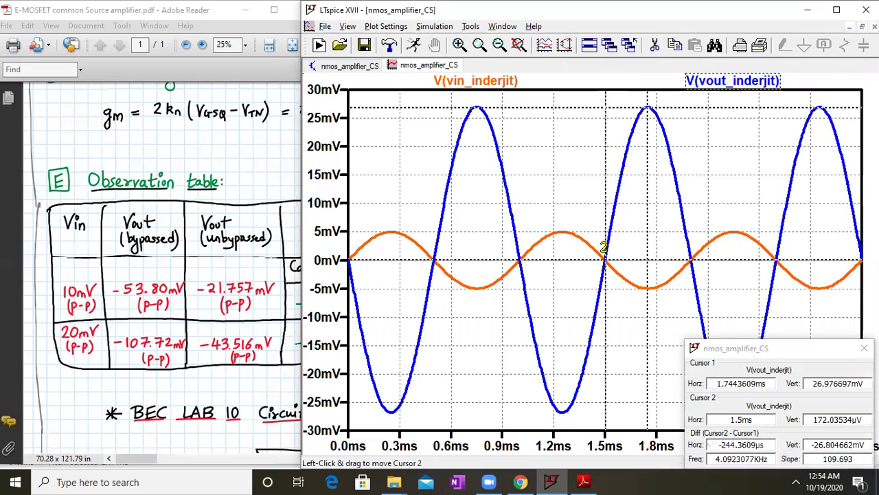
drag(604, 249, 561, 294)
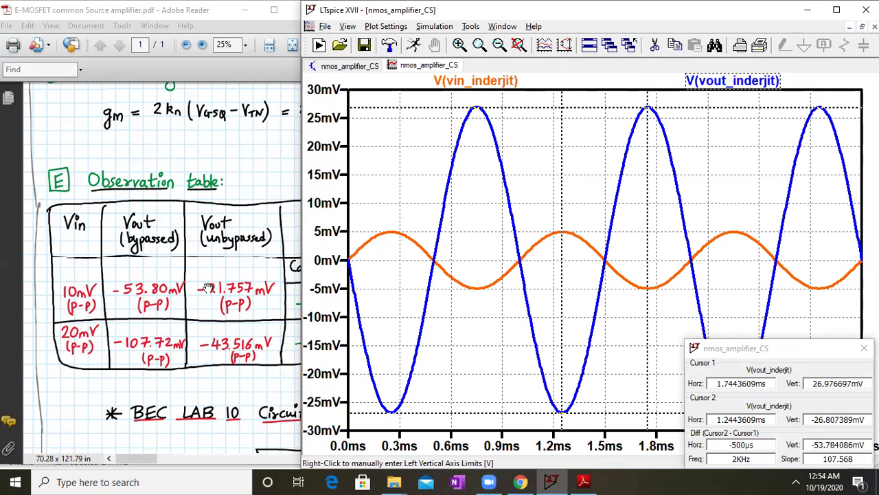
- Compare the measured output swing with the bypassed Vout and Av entries for 10mV input in the PDF observation table
mouse_move(253, 289)
mouse_down()
mouse_move(105, 292)
mouse_move(186, 274)
mouse_move(246, 283)
mouse_up()
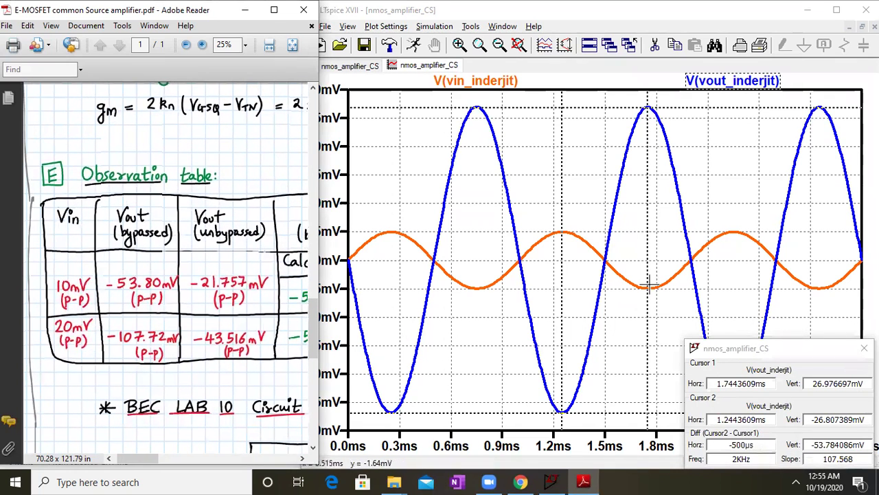
drag(234, 320, 81, 315)
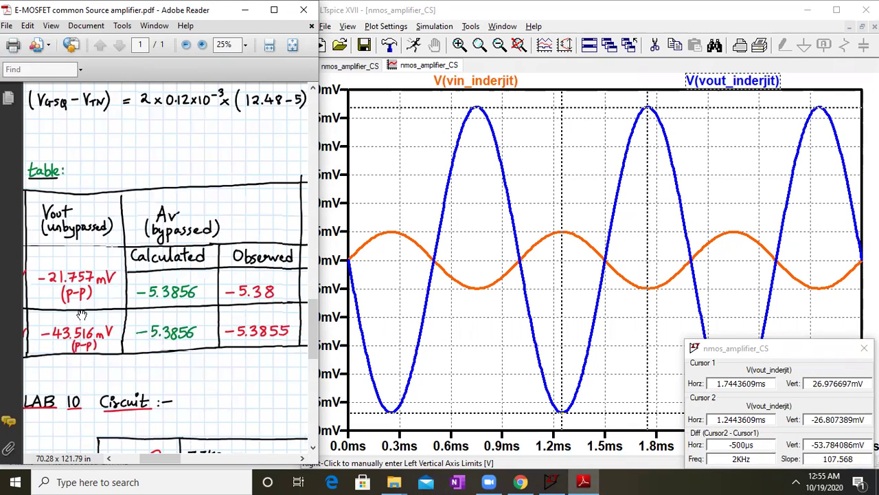
drag(81, 315, 205, 299)
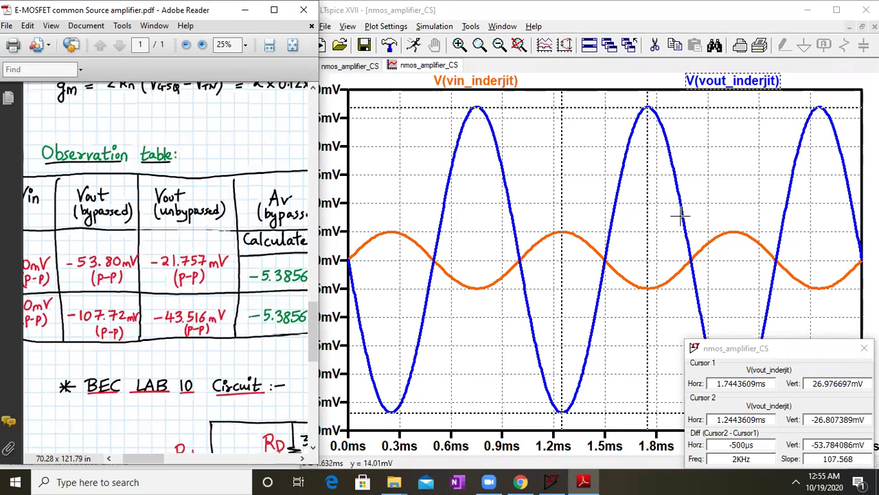
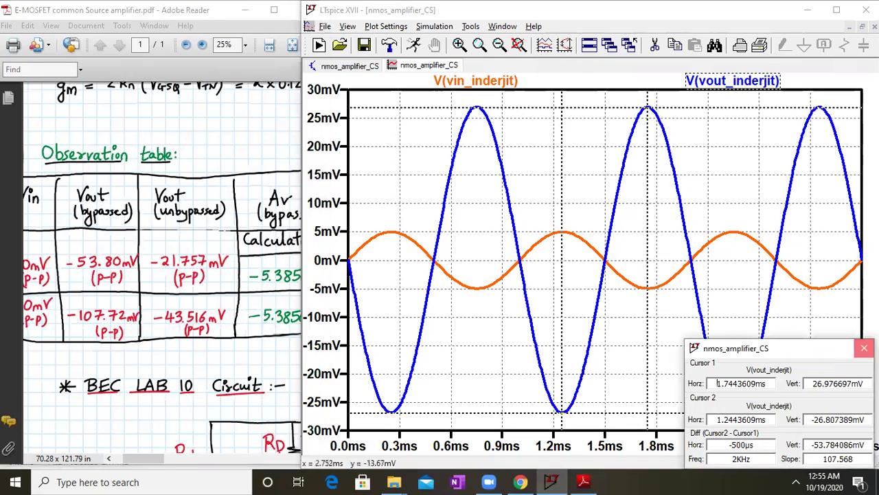
- Return to the LTspice schematic and set the sine amplitude of source V1 to 10m
click(350, 66)
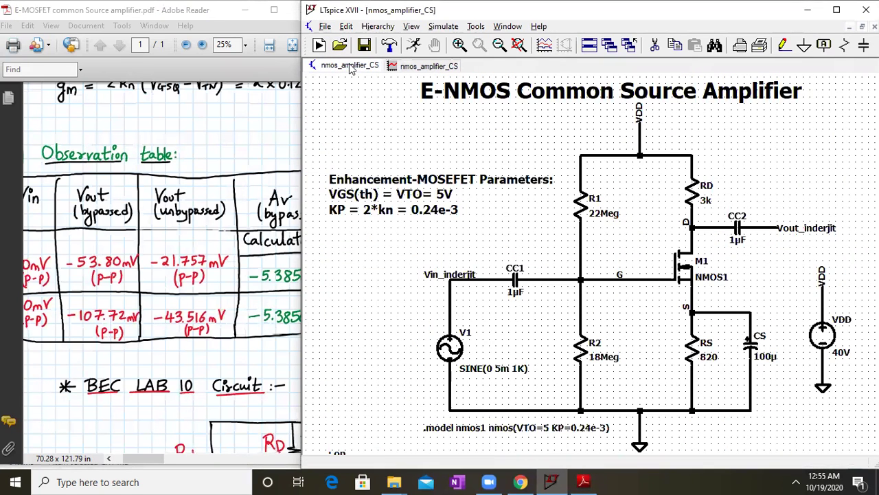
right_click(501, 369)
click(371, 267)
key(BackSpace)
text(10)
key(Return)
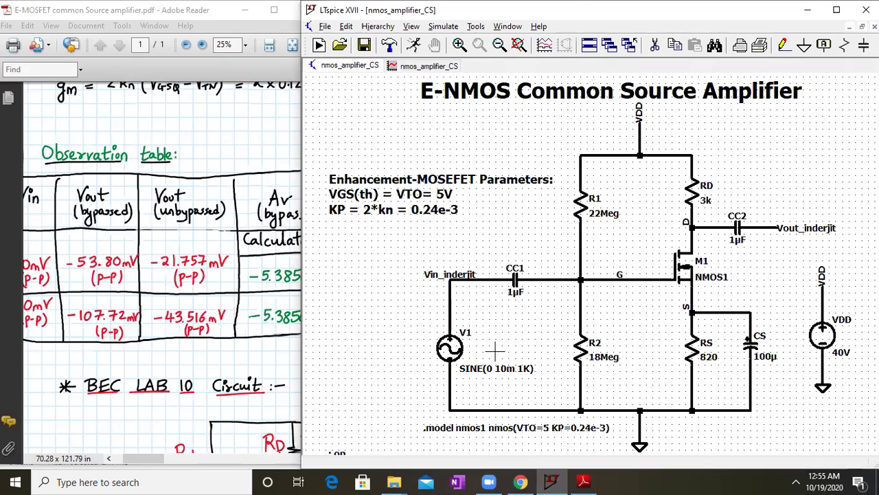
- Rerun the transient simulation and maximize the waveform window
click(445, 26)
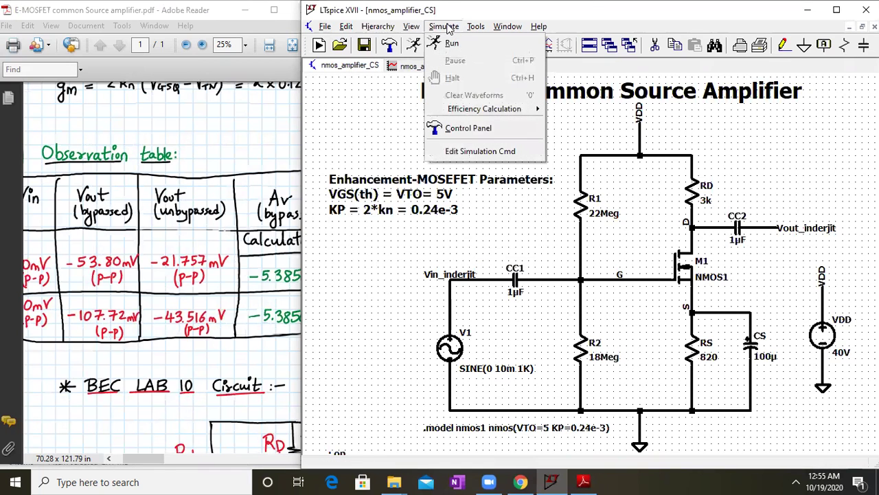
click(450, 45)
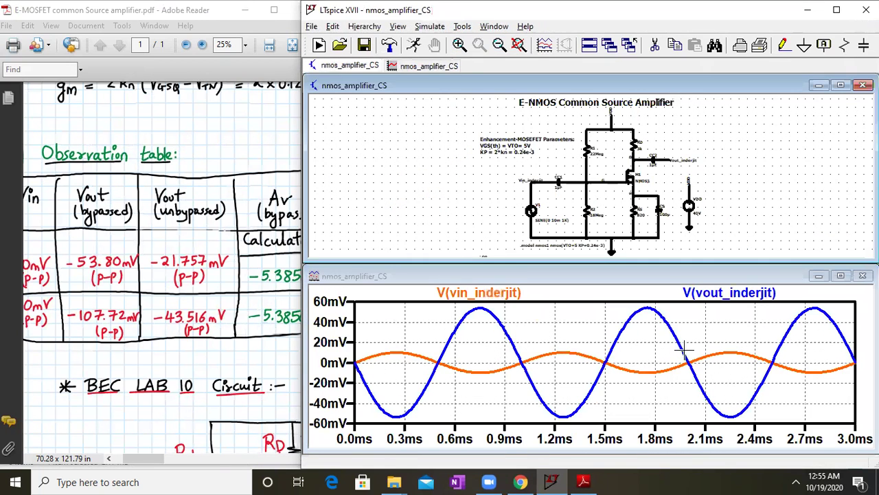
click(843, 277)
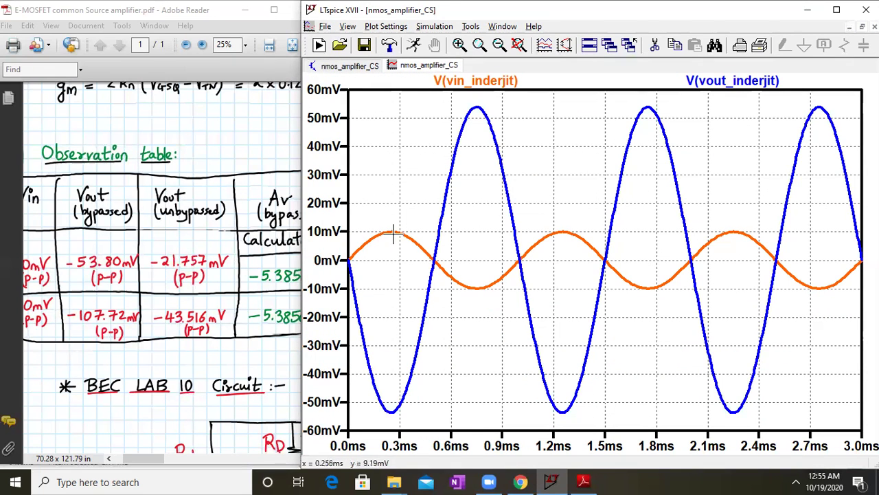
- Measure the output's peak-to-peak voltage with two cursors, compare it with the PDF table's 20mV row, and close the cursor readout
click(125, 296)
drag(125, 296, 157, 288)
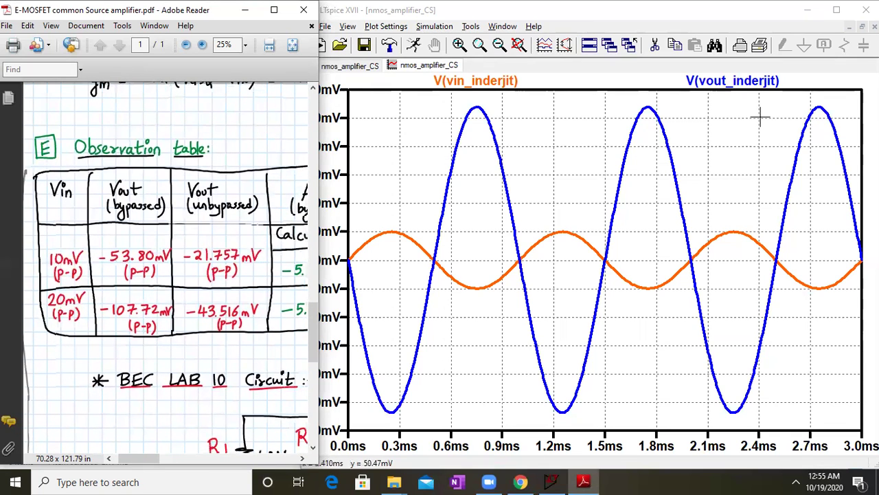
click(768, 81)
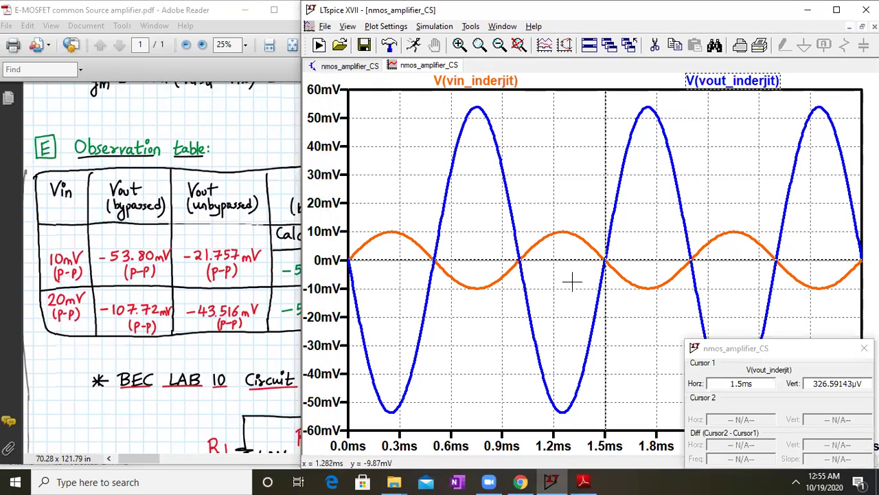
mouse_move(606, 260)
mouse_down()
mouse_move(632, 142)
mouse_move(648, 134)
mouse_up()
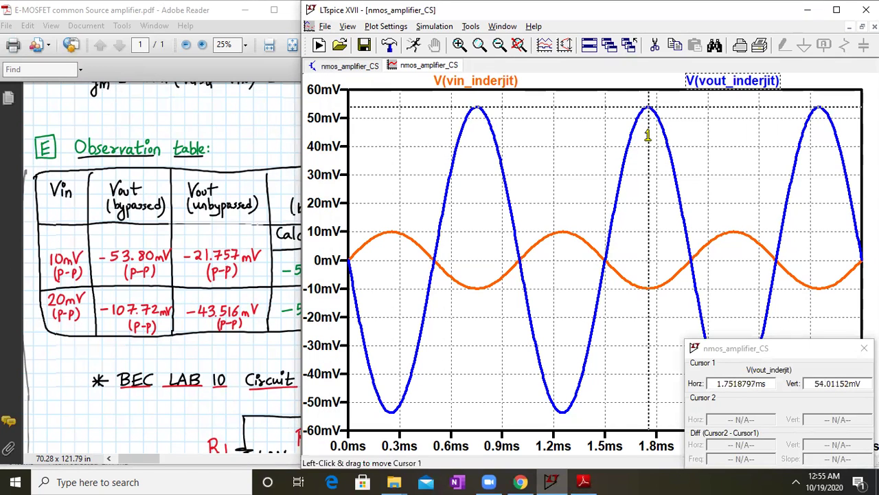
click(729, 80)
drag(603, 258, 561, 282)
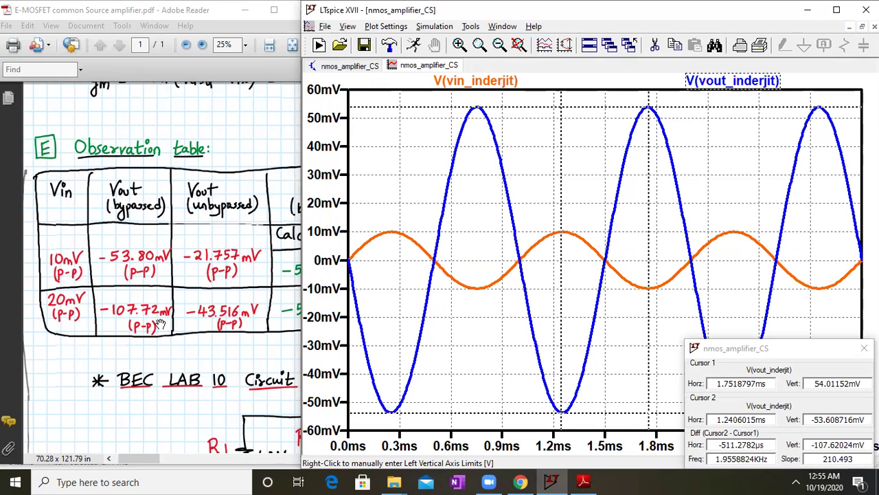
drag(220, 318, 81, 330)
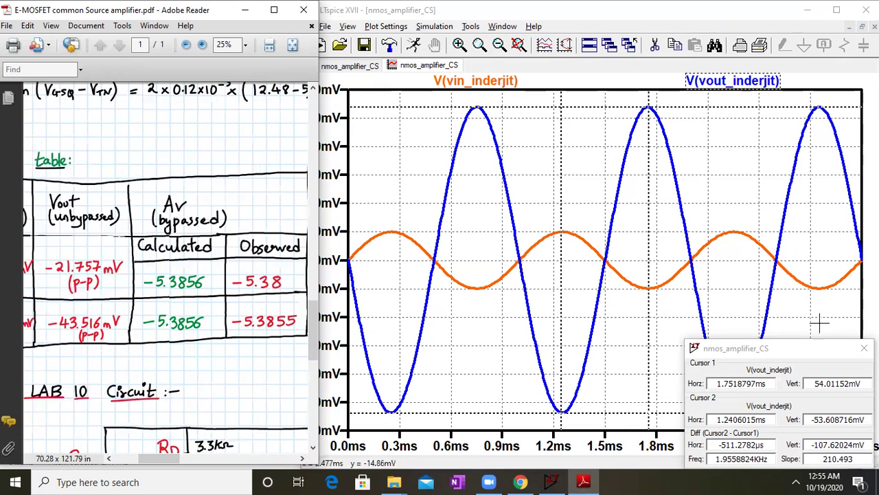
click(864, 348)
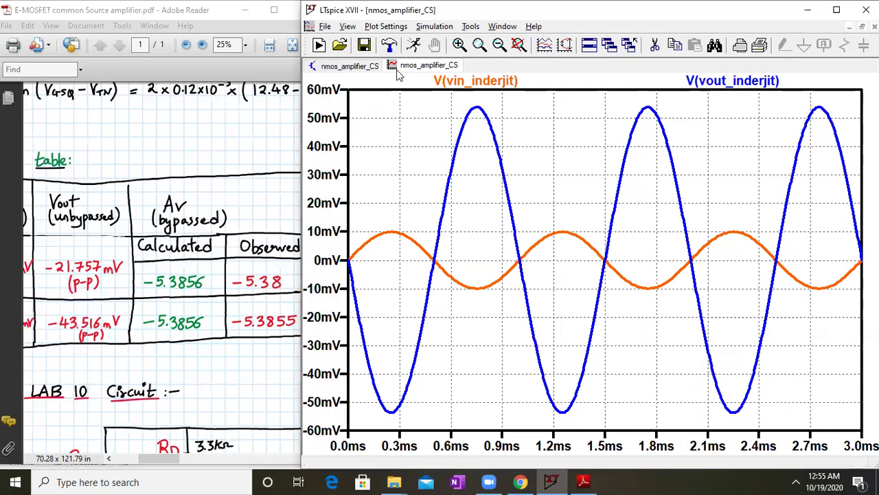
- Disconnect bypass capacitor CS from the source node in the LTspice schematic and bring up the unbypassed Av columns in the PDF table
click(369, 69)
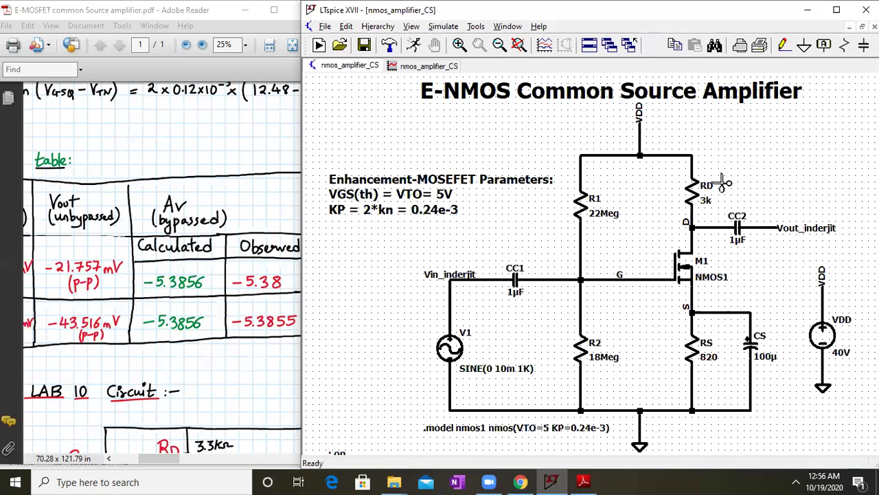
click(751, 322)
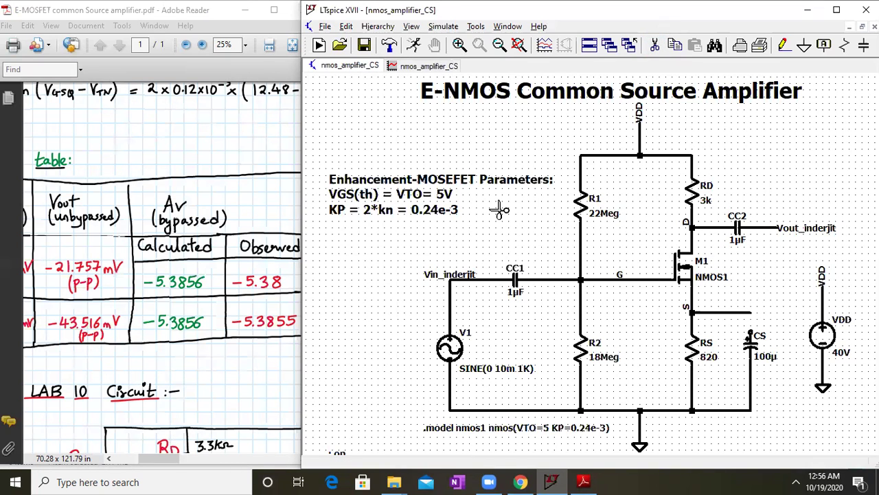
click(194, 267)
scroll(194, 267, right, 10)
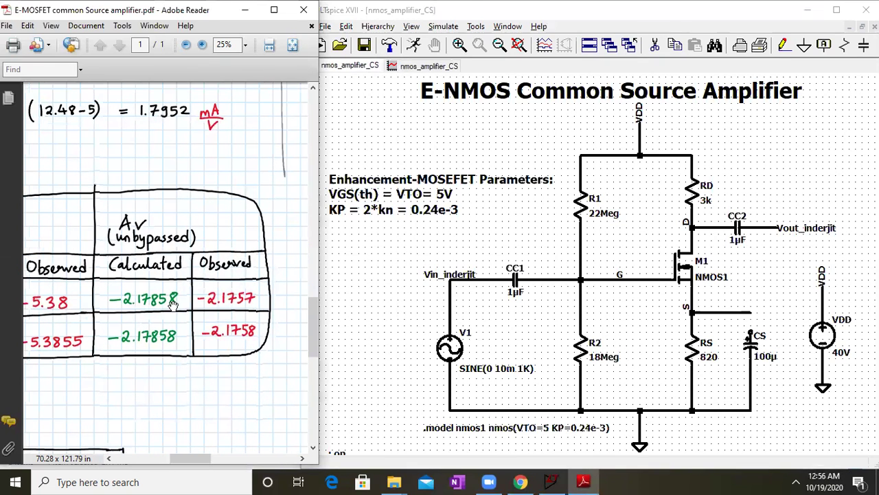
- Rerun the LTspice transient simulation with CS disconnected and maximize the waveform window
click(453, 27)
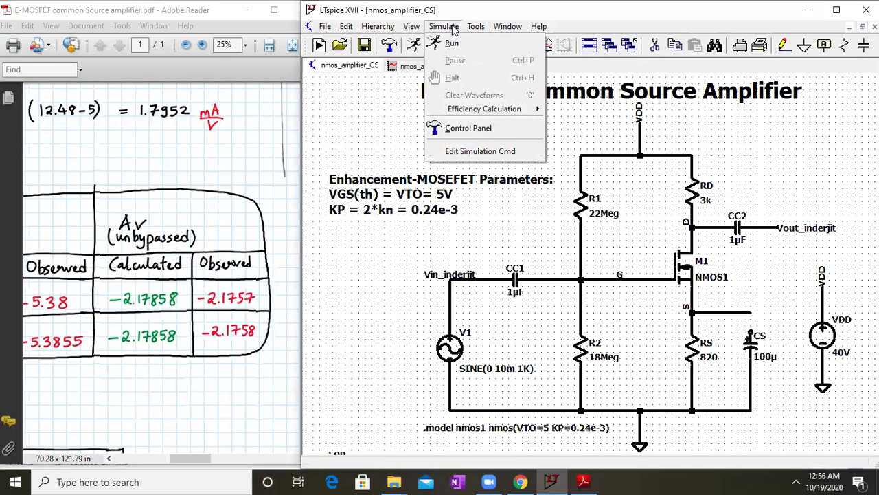
click(454, 42)
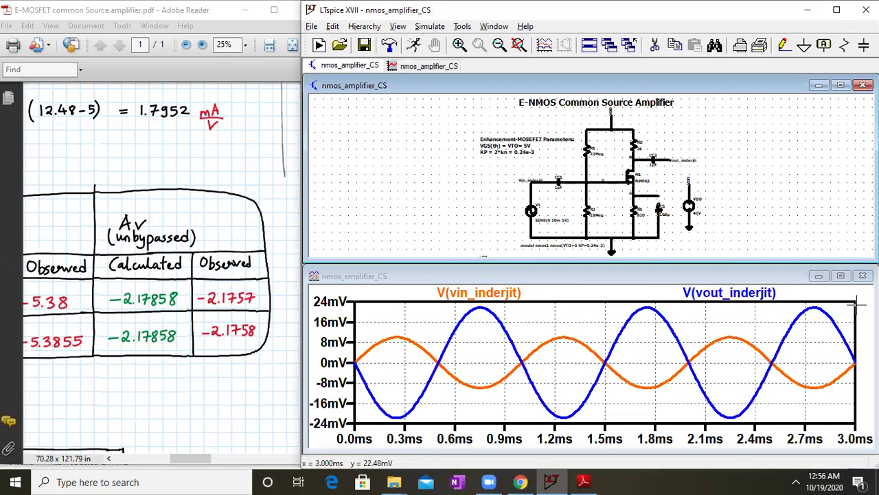
click(840, 275)
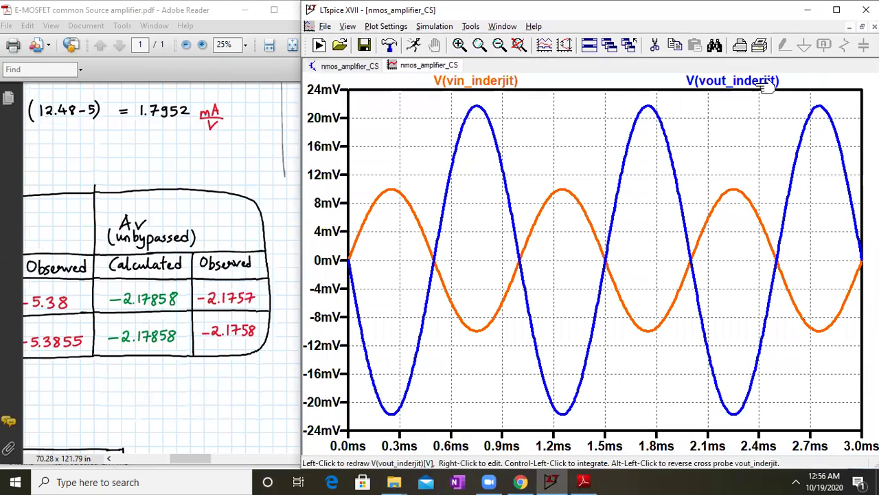
- Measure the unbypassed output's peak-to-peak voltage with cursors at the crest near 1.75 ms and the trough near 1.25 ms
click(768, 82)
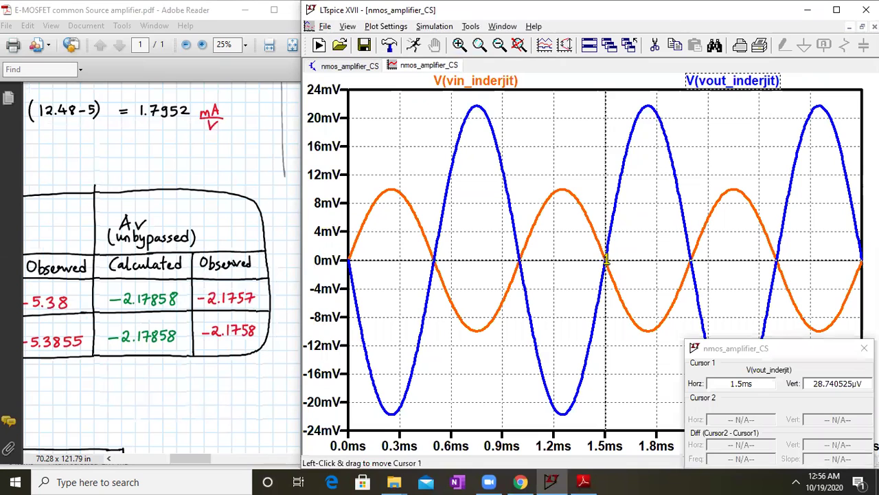
mouse_move(605, 261)
mouse_down()
mouse_move(608, 181)
mouse_move(648, 116)
mouse_up()
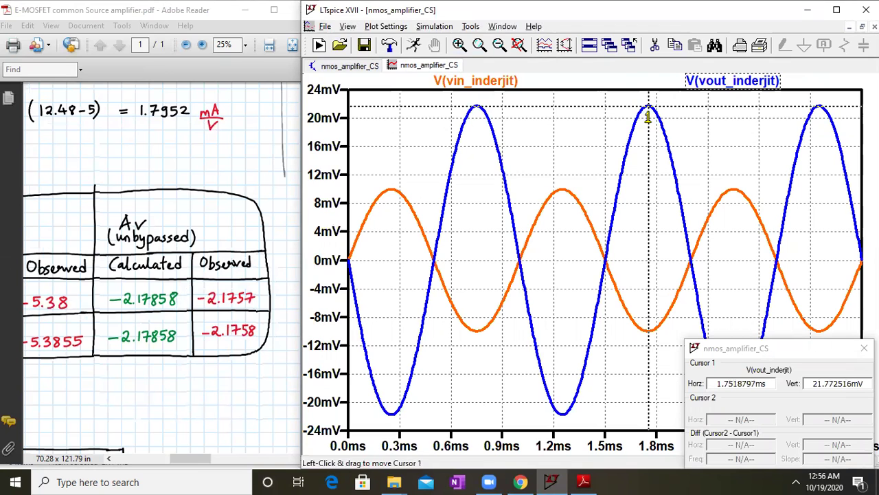
click(725, 81)
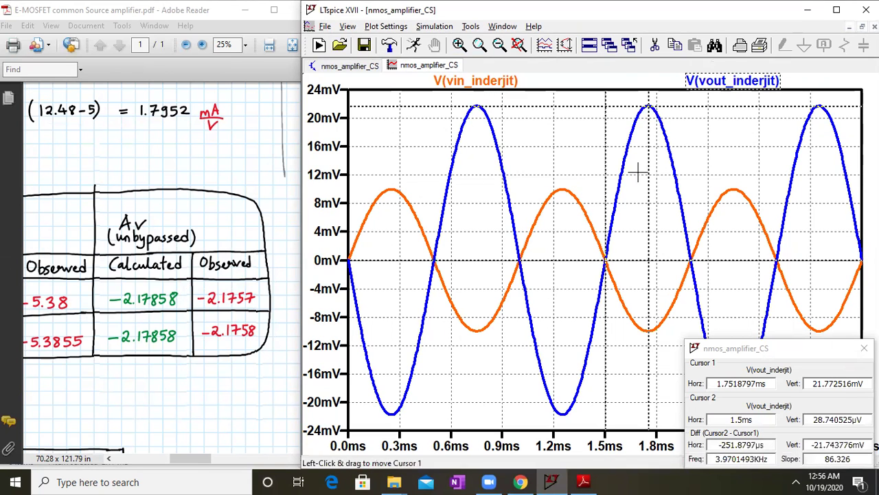
drag(605, 257, 562, 273)
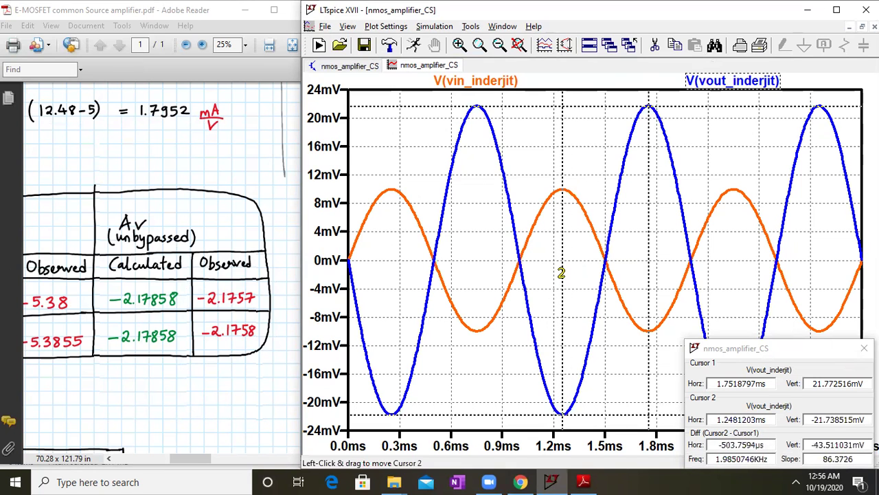
- Compare the measured swing with the unbypassed Vout and Av entries in the PDF table's 20mV row, and close the cursor readout
click(63, 308)
drag(63, 308, 242, 233)
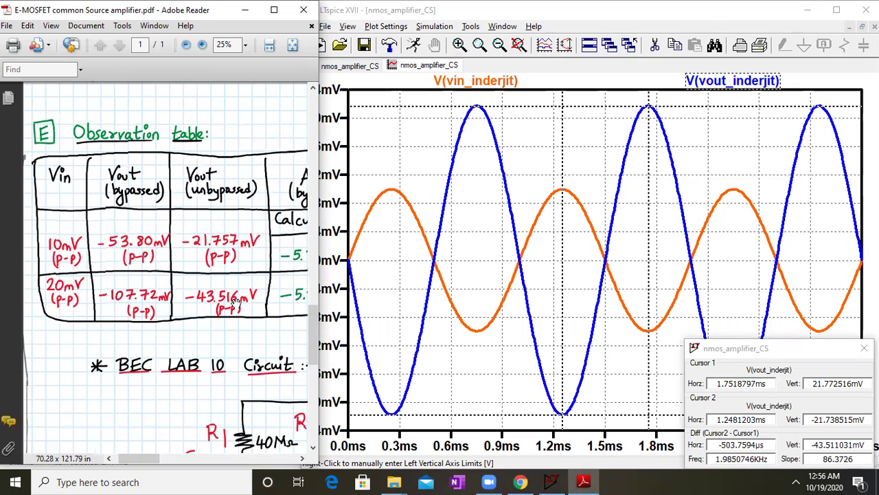
drag(272, 338, 28, 331)
mouse_move(162, 316)
mouse_down()
mouse_move(19, 357)
mouse_move(68, 371)
mouse_up()
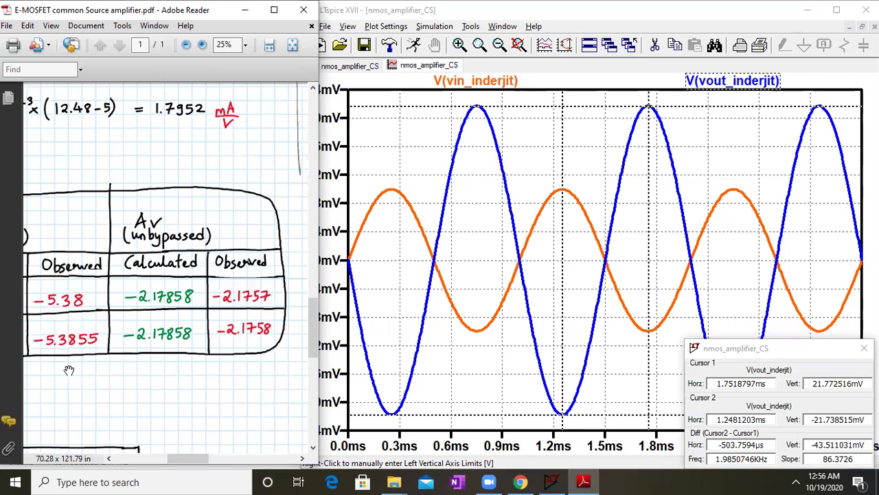
click(864, 349)
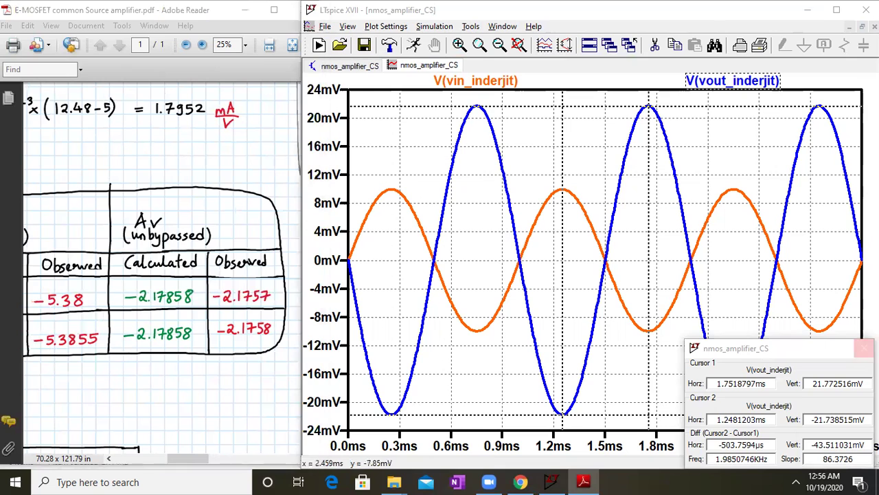
click(864, 349)
- Return to the LTspice schematic and set the sine amplitude of source V1 to 5m
click(364, 70)
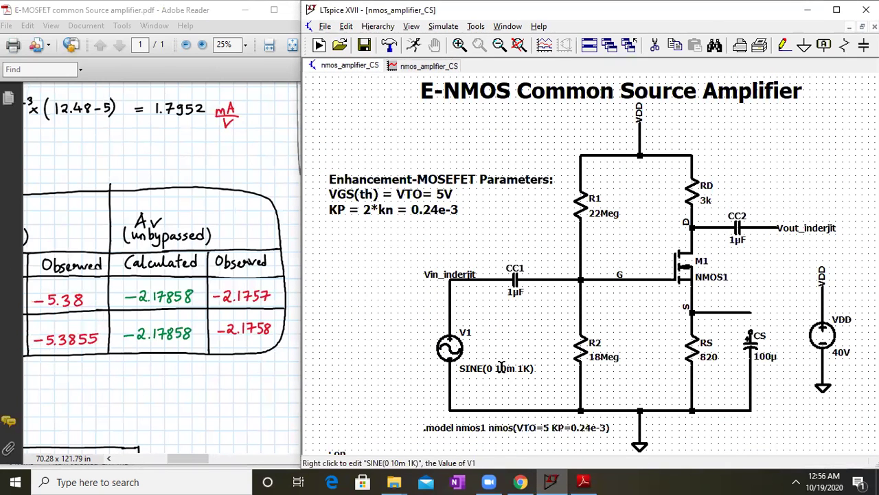
right_click(502, 368)
click(375, 265)
key(BackSpace)
key(BackSpace)
text(5)
key(Return)
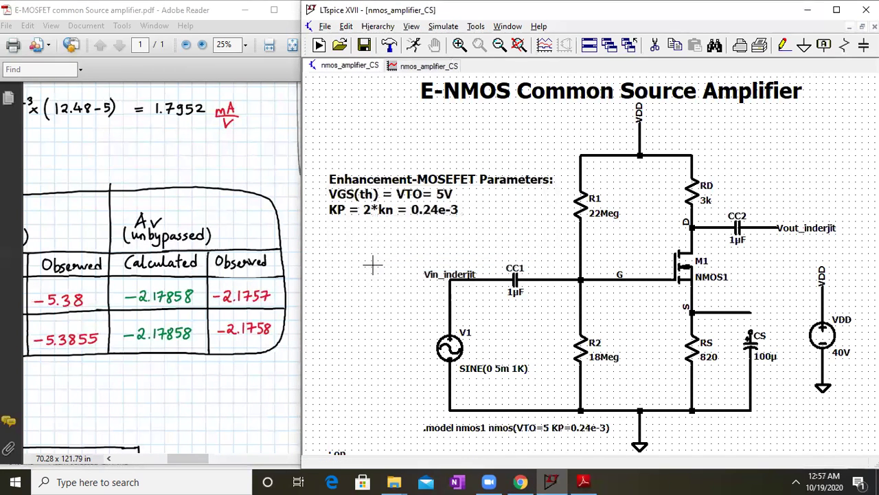
- Run the transient simulation again for the 5m input and maximize the waveform window
click(443, 26)
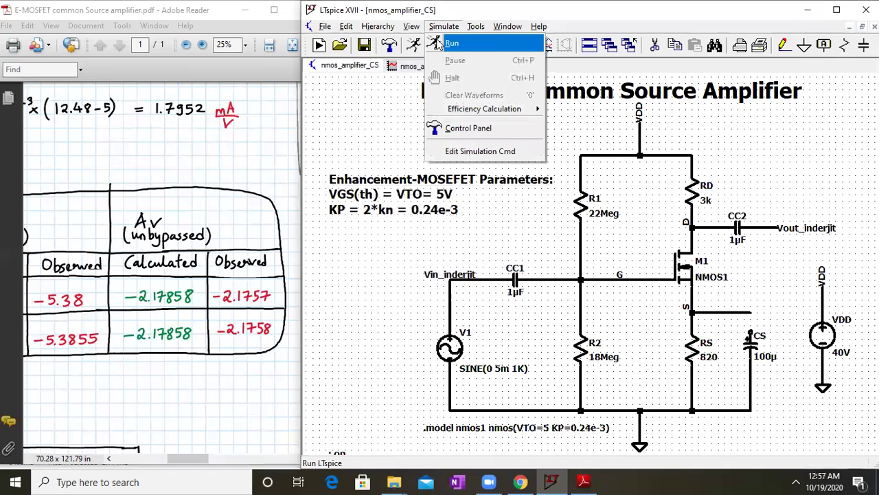
click(440, 43)
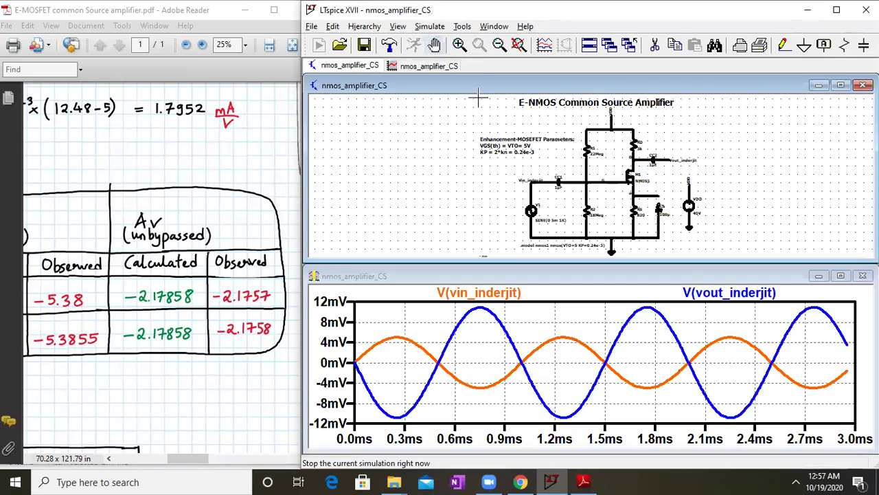
click(840, 276)
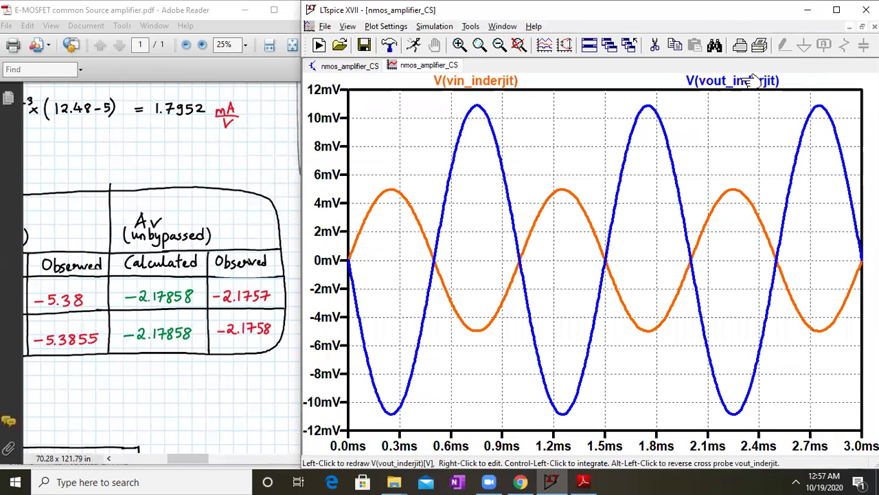
- Place two cursors on the output trace, at the crest near 1.75 ms and the trough near 1.25 ms, to measure its swing
click(753, 81)
drag(608, 254, 647, 131)
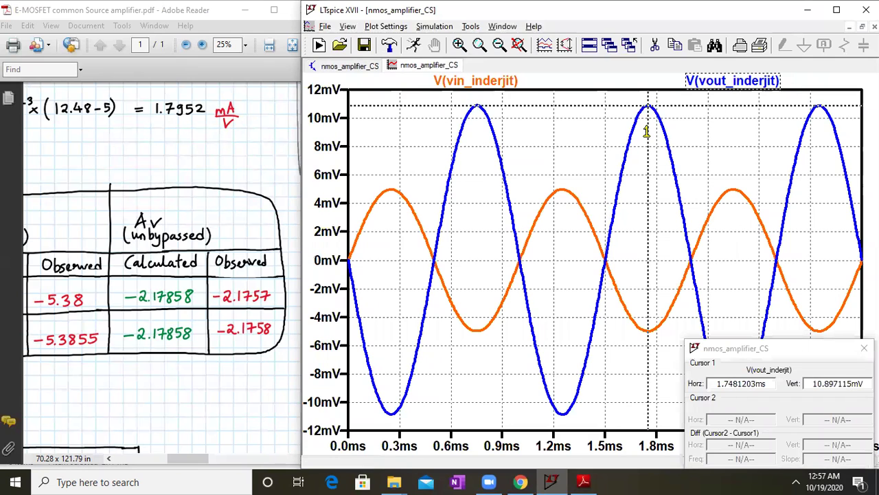
click(754, 81)
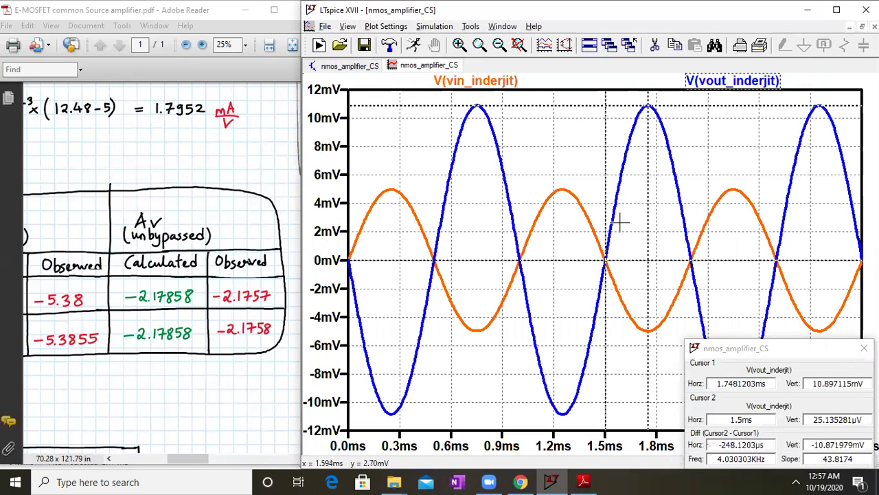
drag(607, 256, 562, 292)
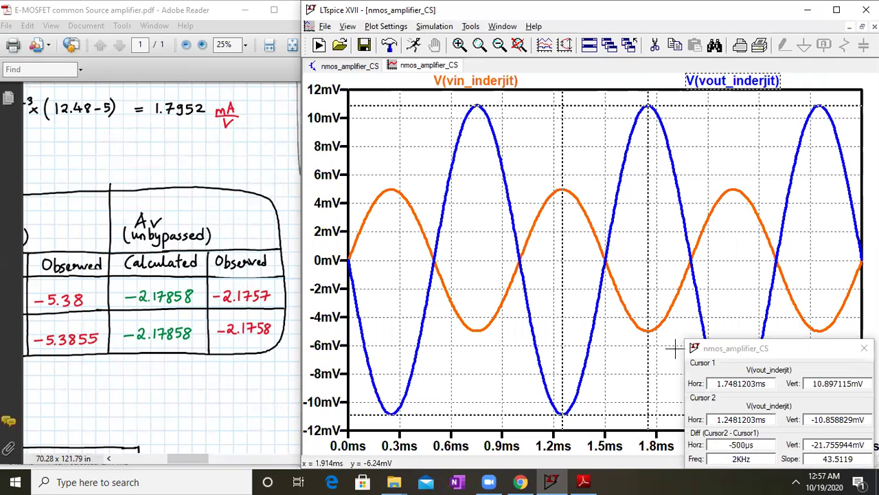
- Compare the measured swing with the unbypassed Vout and Av entries in the PDF table's 10mV row, and close the cursor readout
drag(120, 273, 314, 282)
drag(86, 321, 212, 318)
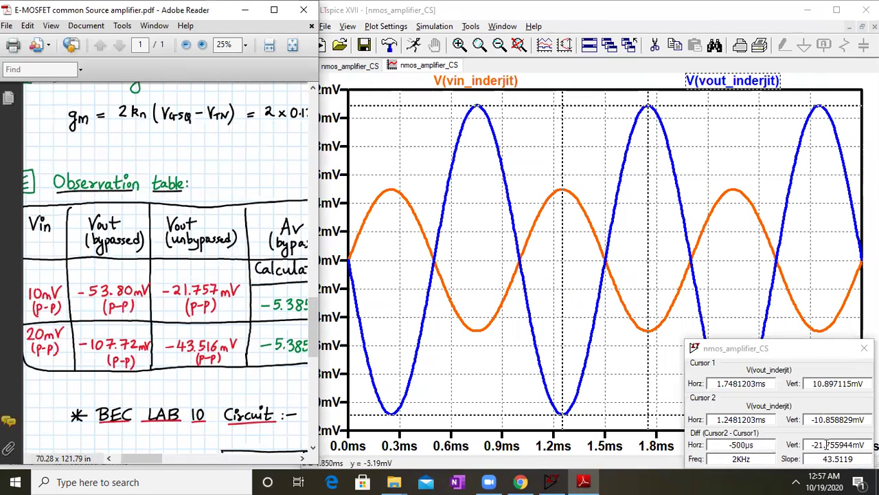
scroll(310, 341, right, 3)
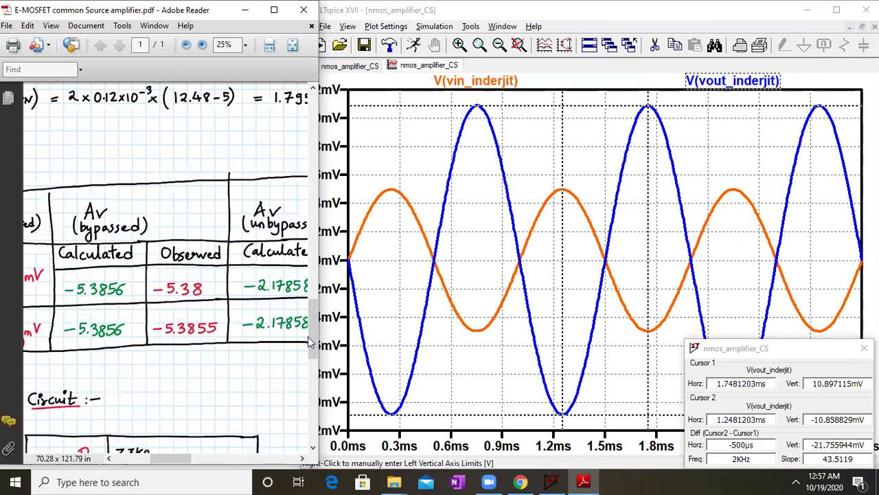
drag(320, 340, 310, 339)
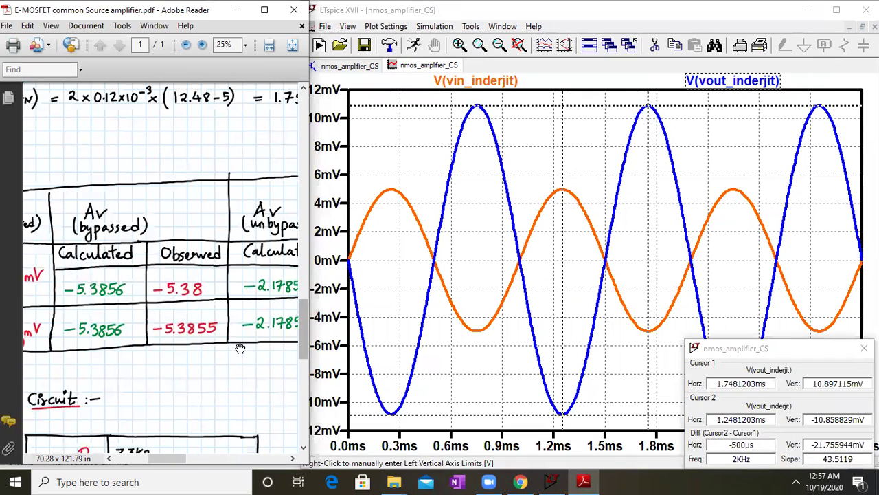
drag(240, 348, 145, 360)
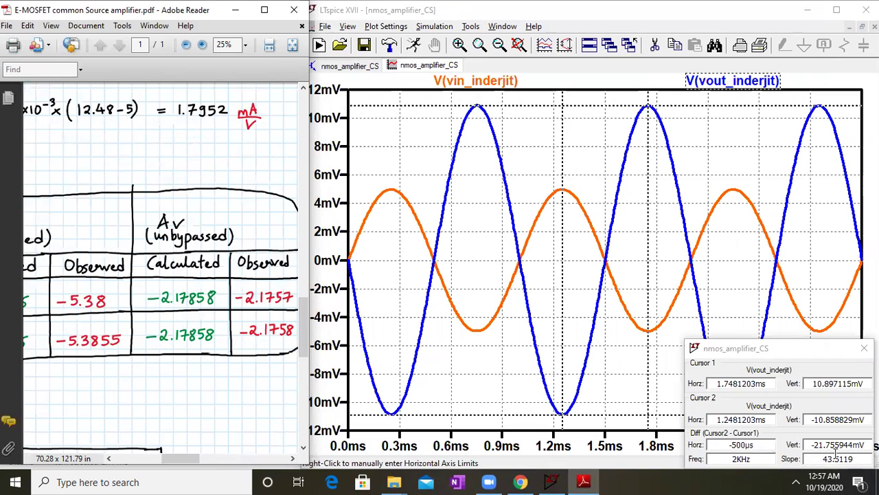
click(864, 347)
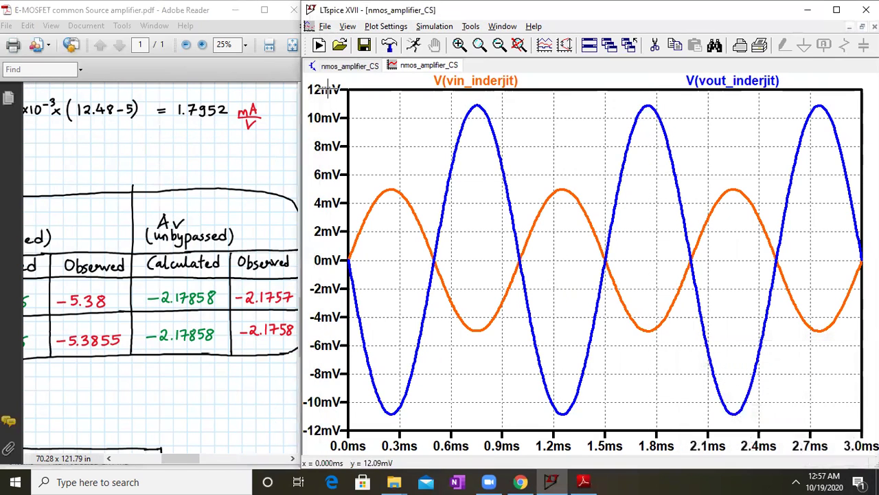
- Return to the schematic, maximize the PDF notes, and review the complete observation table in section E
click(364, 66)
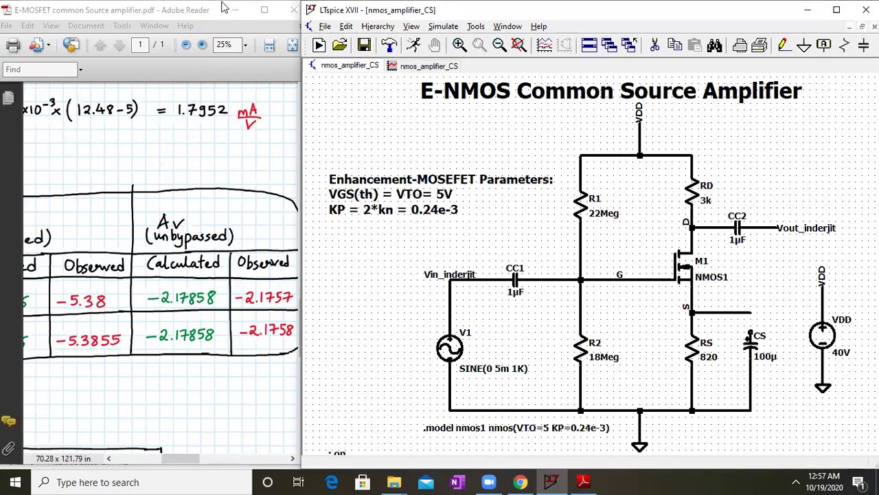
click(262, 11)
click(263, 11)
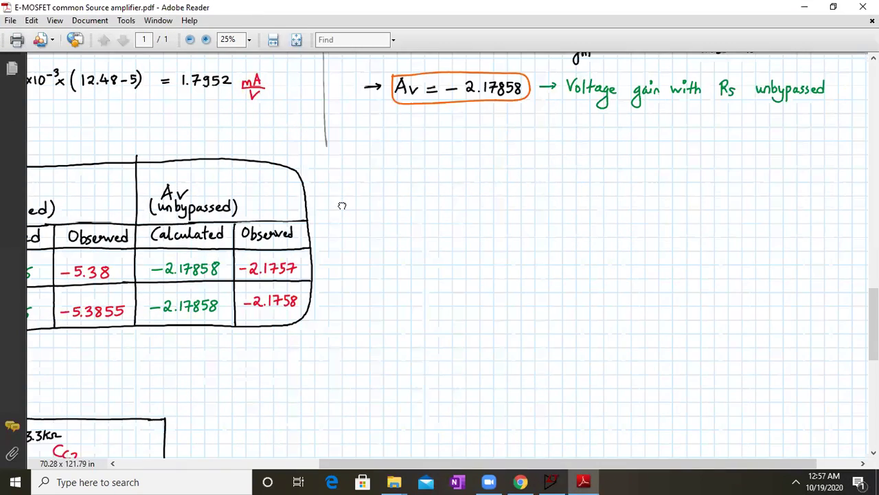
scroll(611, 227, left, 5)
scroll(672, 176, down, 1)
scroll(672, 176, left, 1)
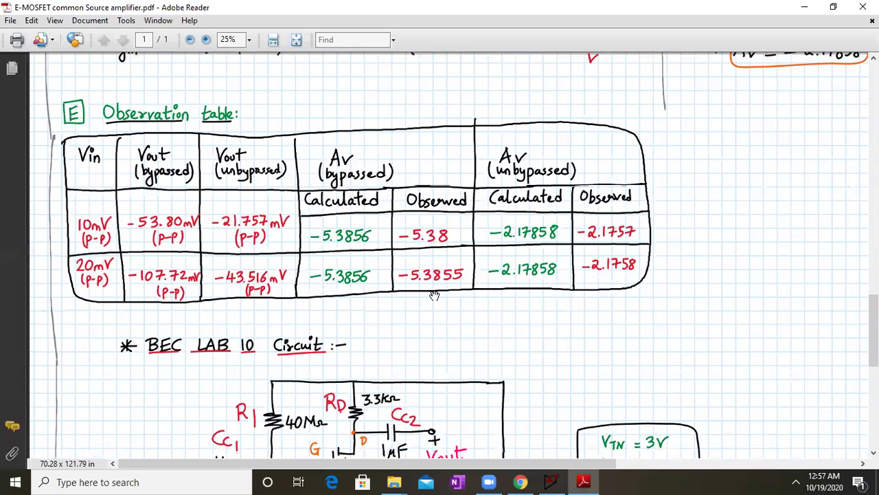
- Examine the BEC LAB 10 circuit's component values and MOSFET parameters, along with its blank observation table for 20mV input
drag(500, 303, 483, 206)
scroll(495, 220, down, 2)
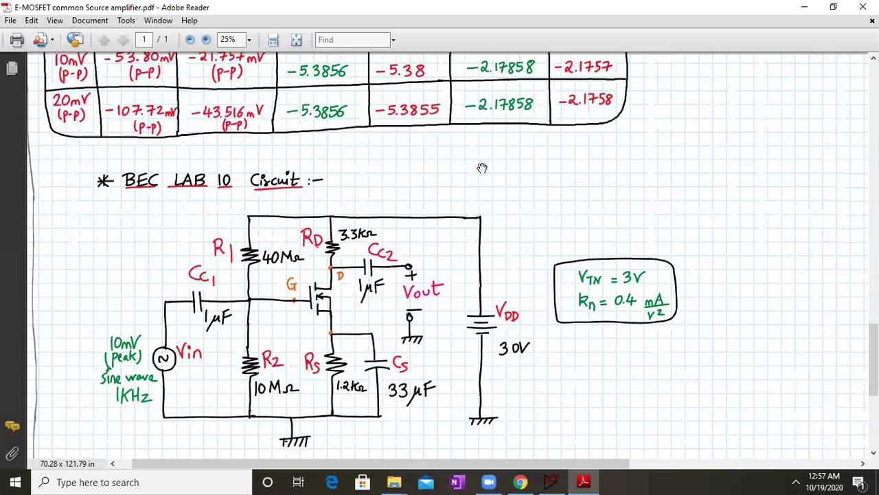
drag(508, 240, 516, 190)
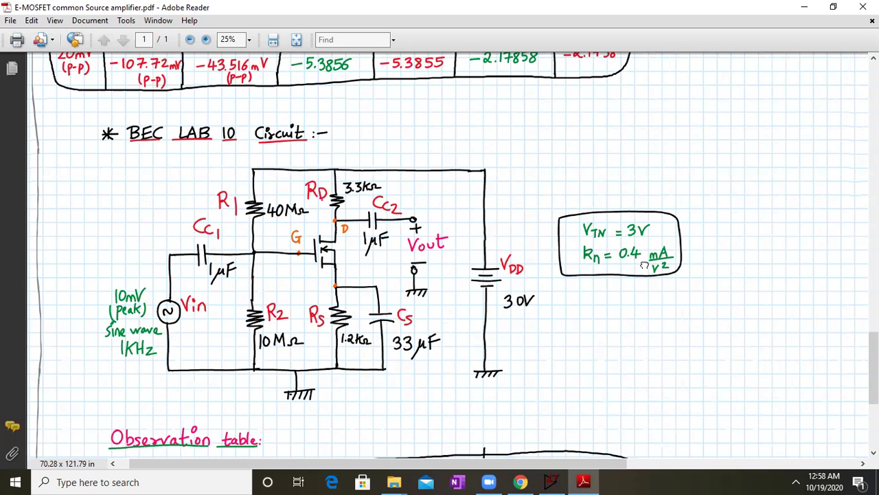
drag(646, 266, 651, 268)
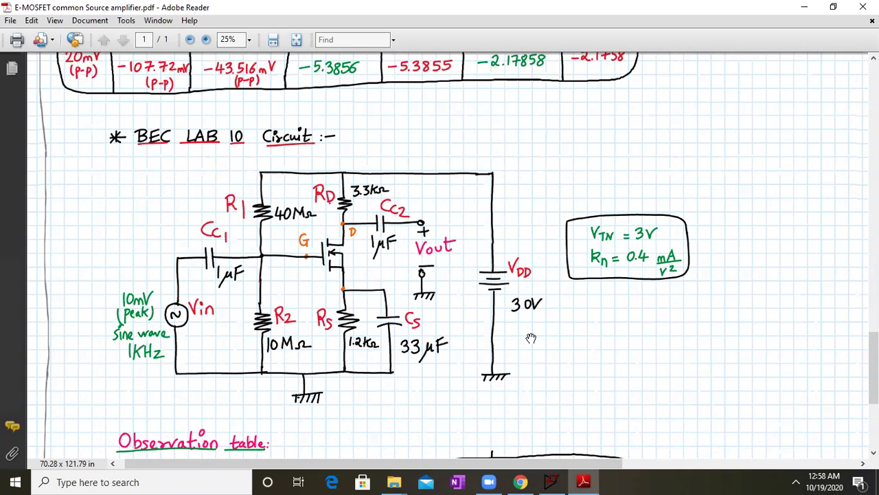
drag(606, 389, 599, 235)
scroll(609, 372, up, 3)
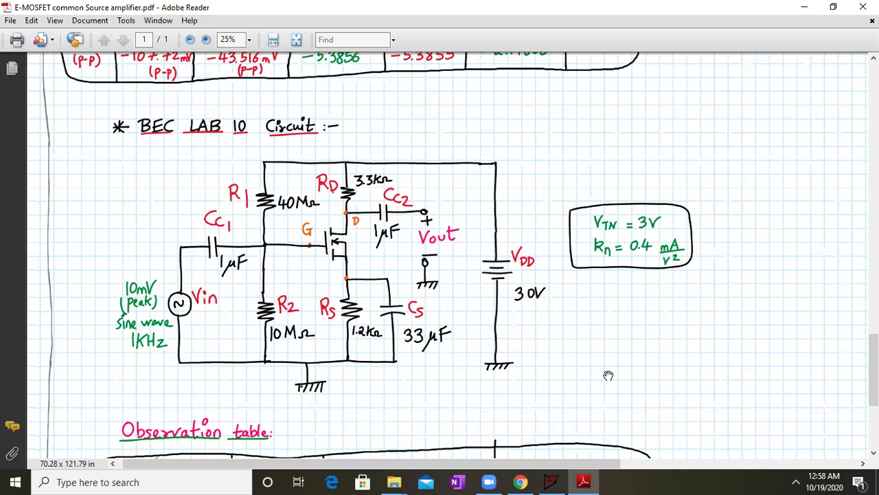
scroll(728, 309, down, 6)
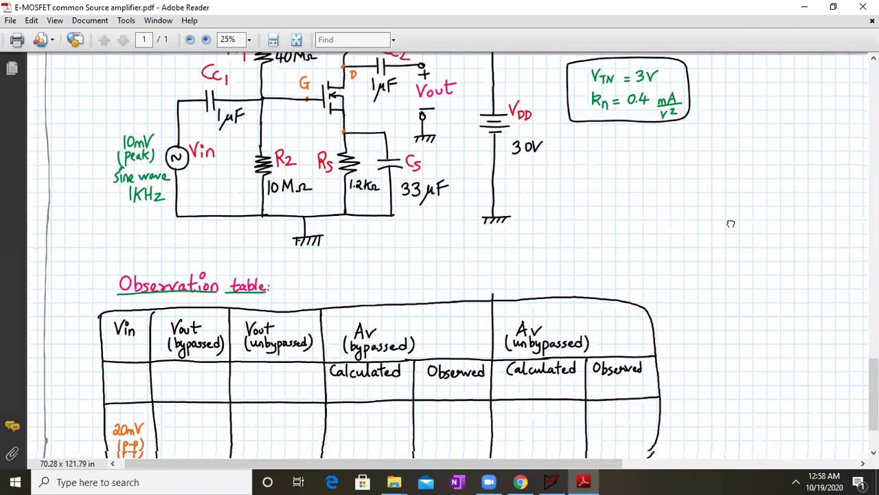
scroll(730, 289, down, 1)
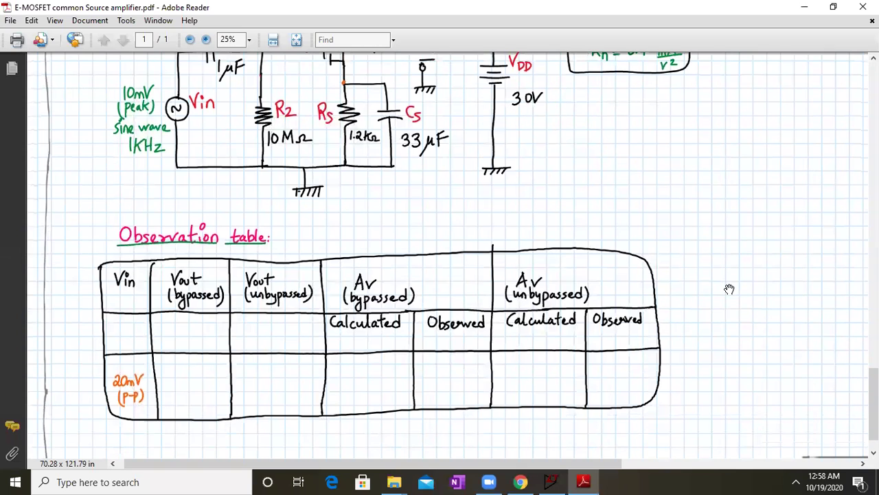
scroll(687, 254, up, 4)
scroll(639, 206, down, 4)
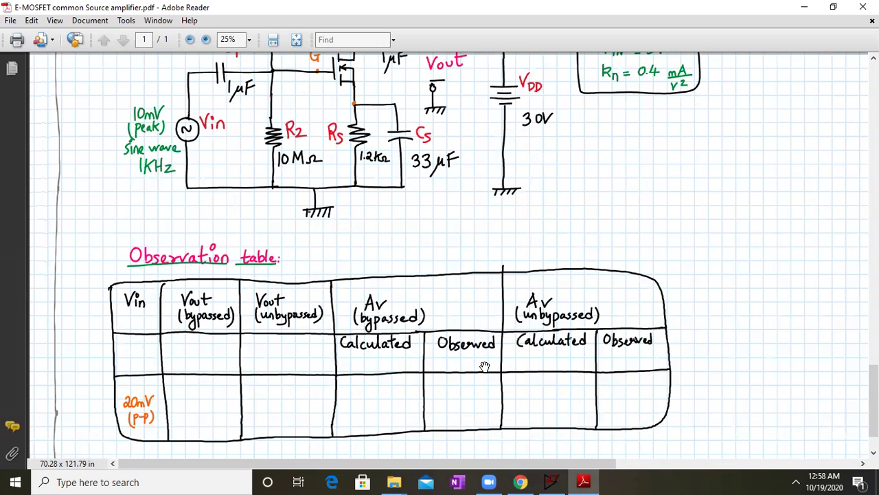
- Review the notes from the LAB 10 circuit back up through the DC calculations to the original common source circuit on top of the page
drag(418, 155, 424, 342)
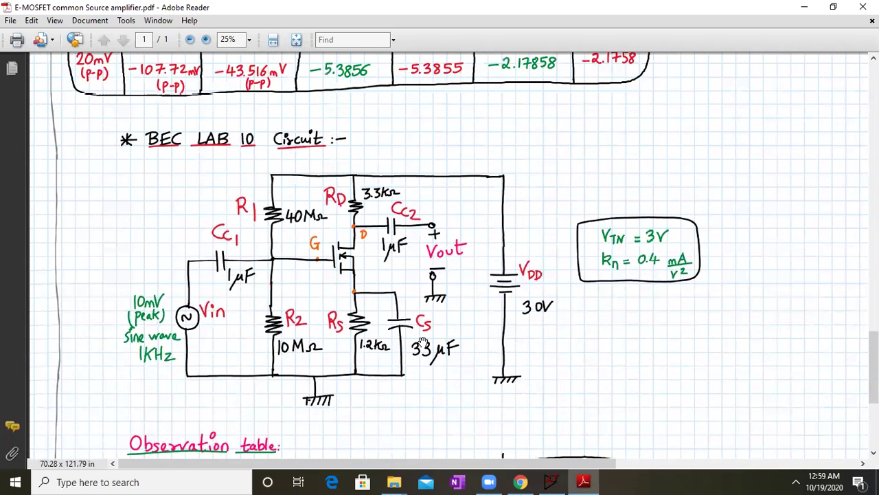
drag(261, 128, 295, 416)
drag(247, 130, 306, 394)
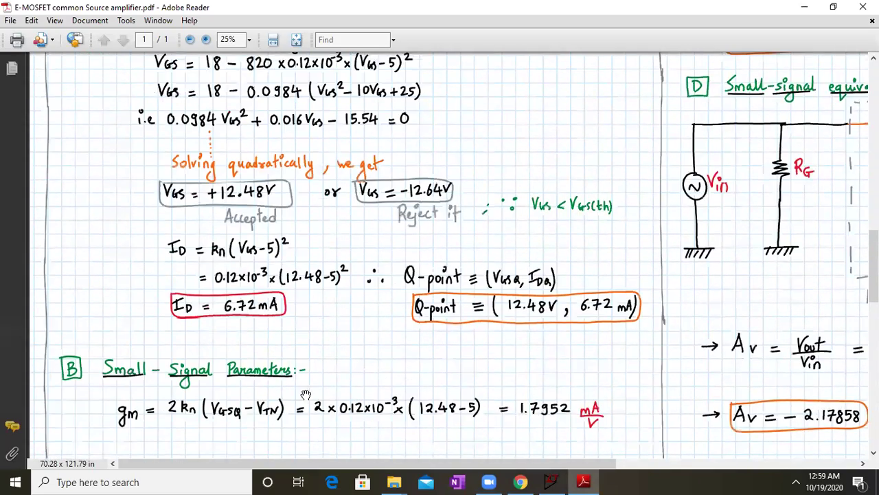
drag(264, 133, 270, 303)
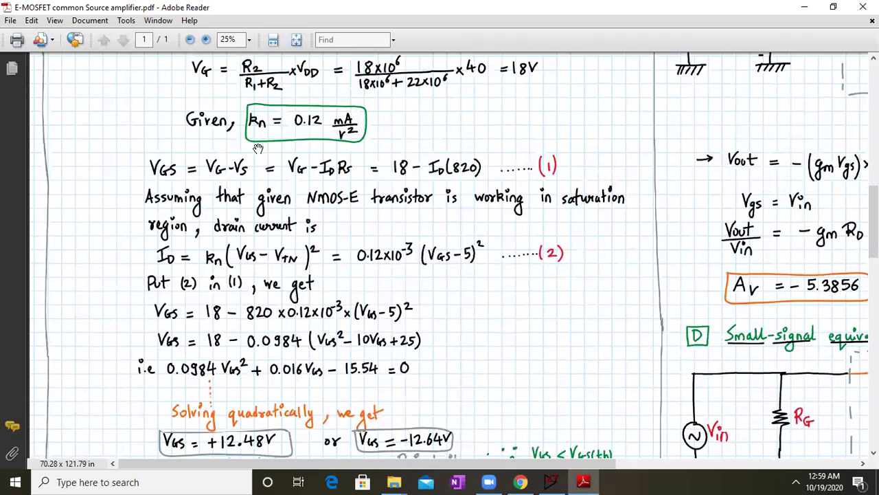
drag(259, 148, 281, 297)
drag(294, 208, 304, 422)
drag(275, 230, 309, 397)
drag(300, 148, 373, 408)
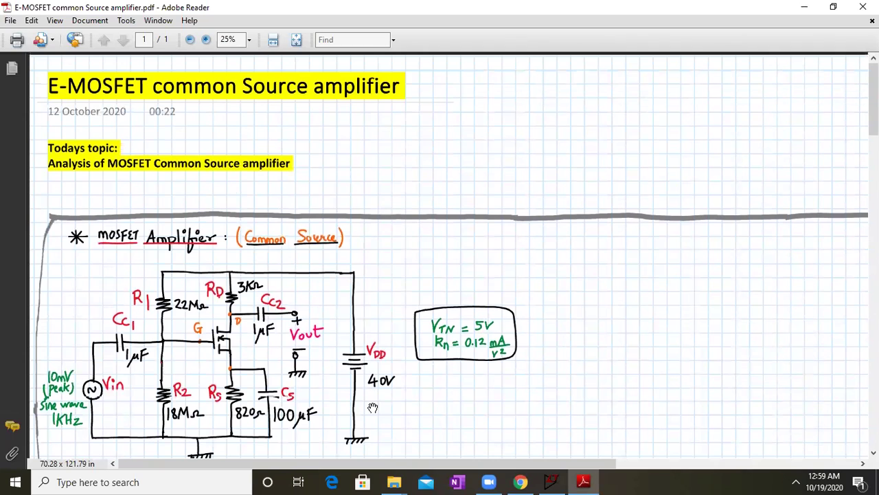